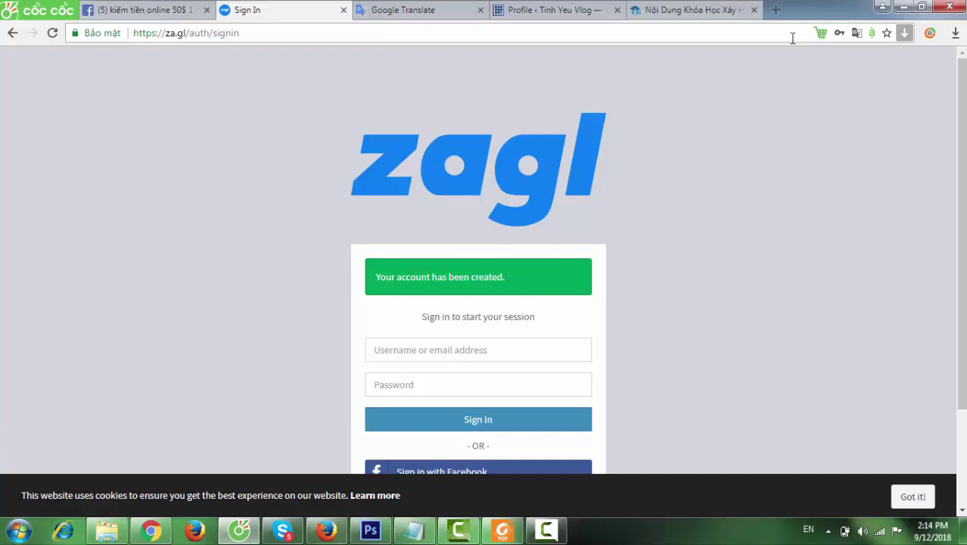
Step: Load the Gmail inbox in a new tab, close its video ad, then go back to za.gl sign-in
click(776, 10)
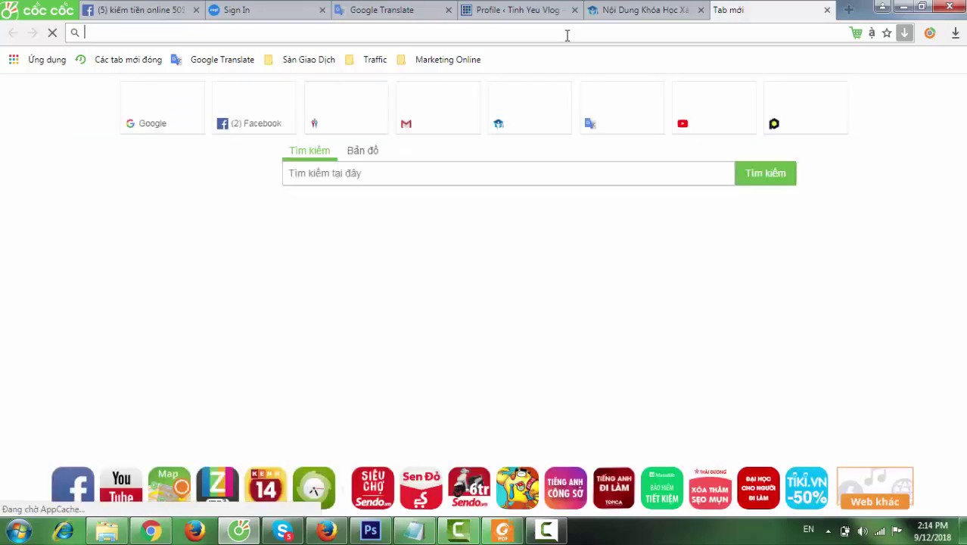
text(google.com)
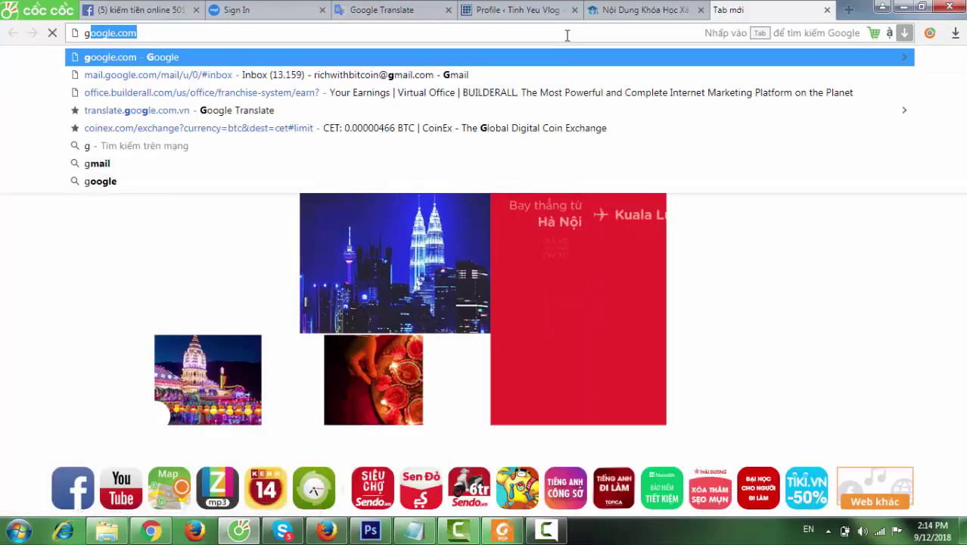
click(485, 75)
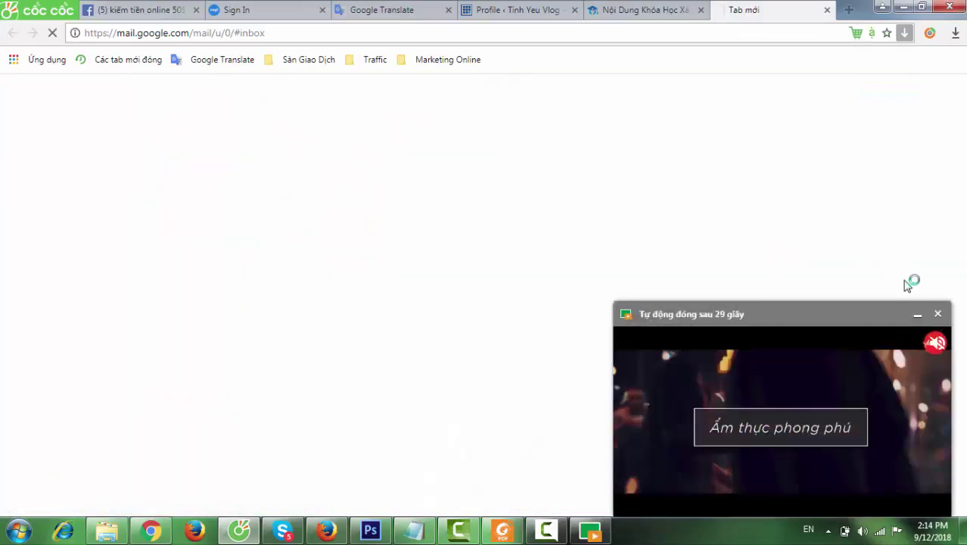
click(937, 314)
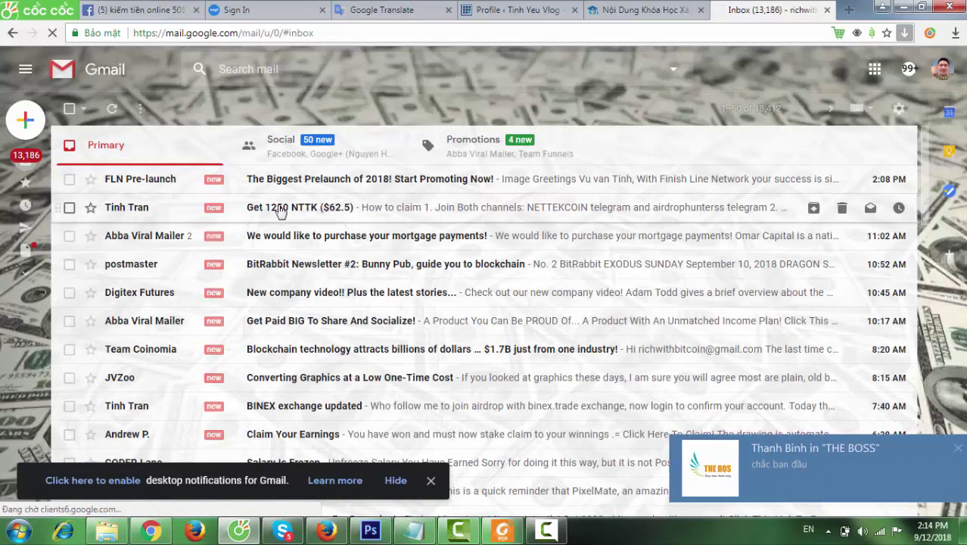
click(280, 11)
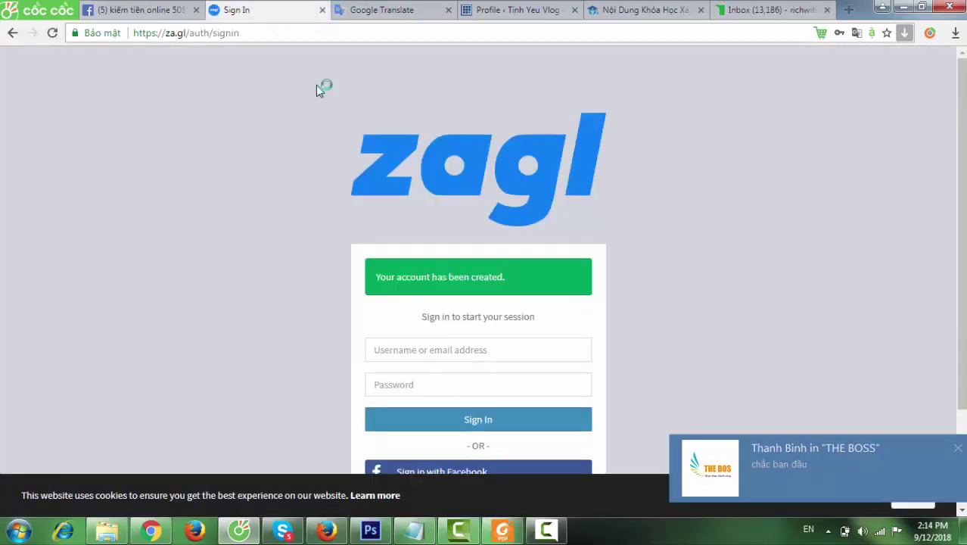
Step: Sign in to za.gl with the saved username suggestion and the account password
click(424, 350)
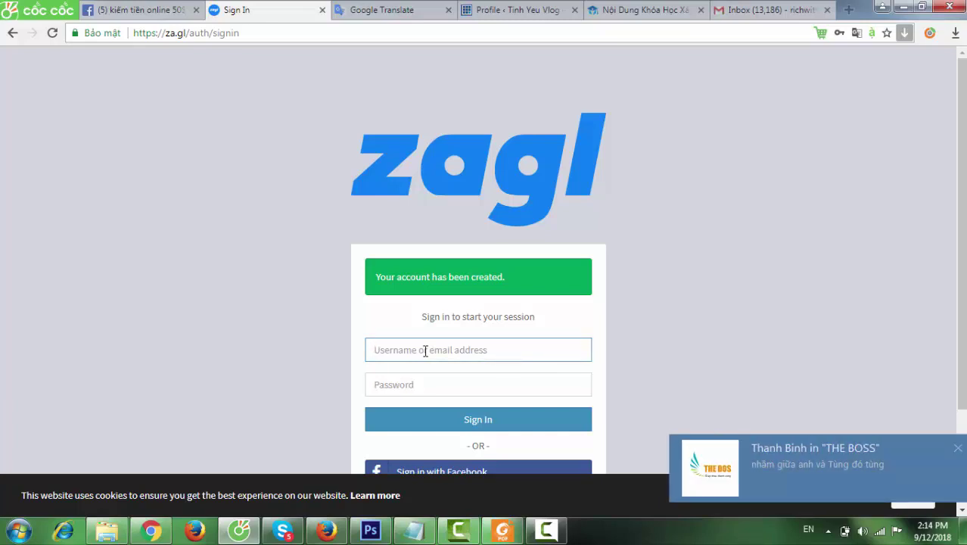
click(424, 350)
text(mone)
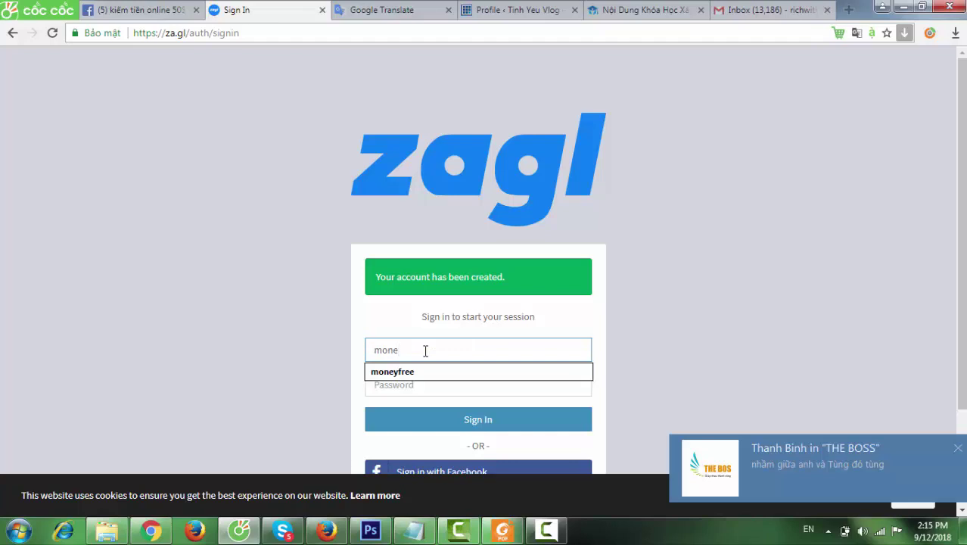
click(436, 371)
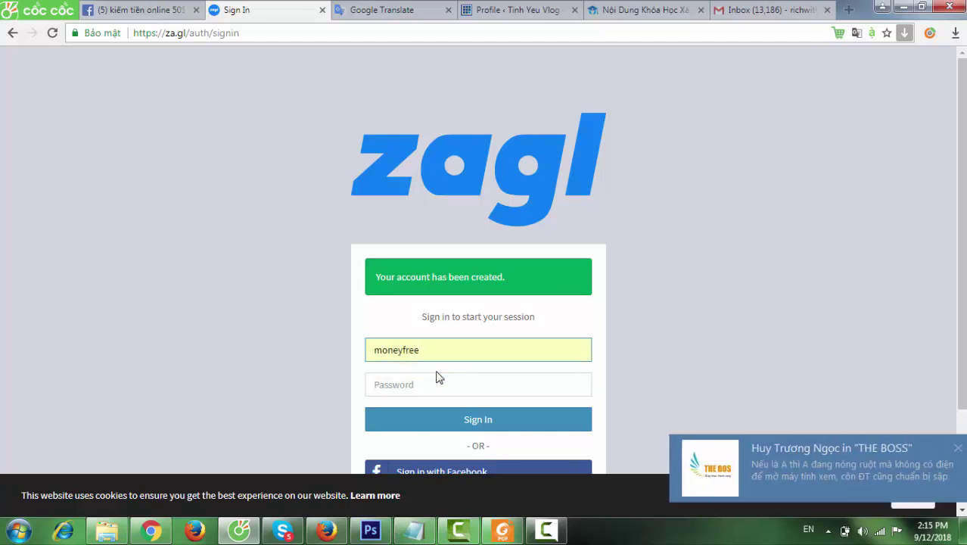
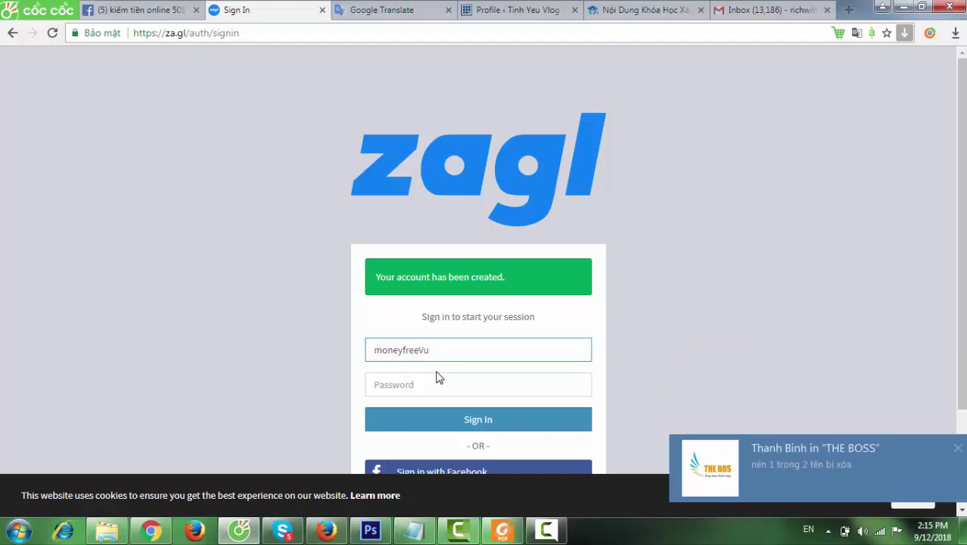
click(440, 373)
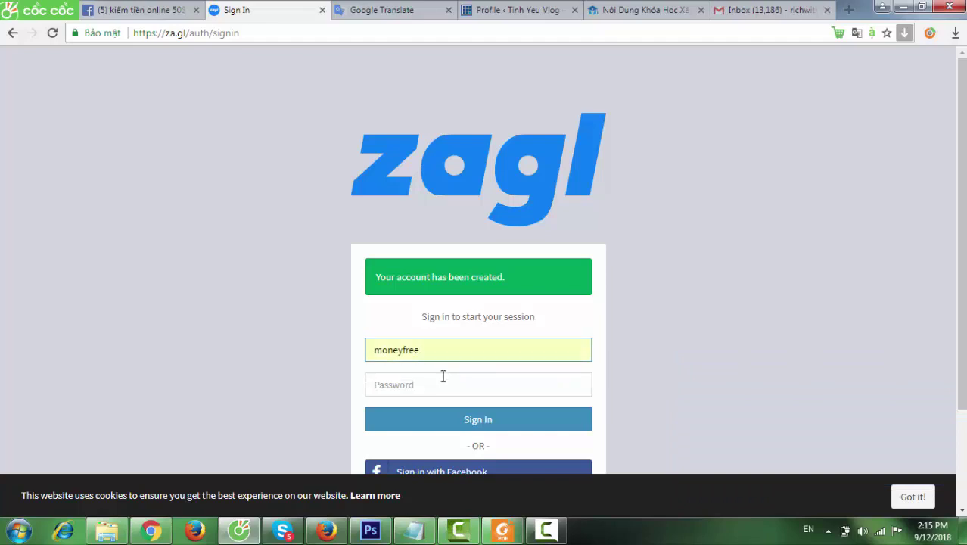
click(435, 392)
text(••)
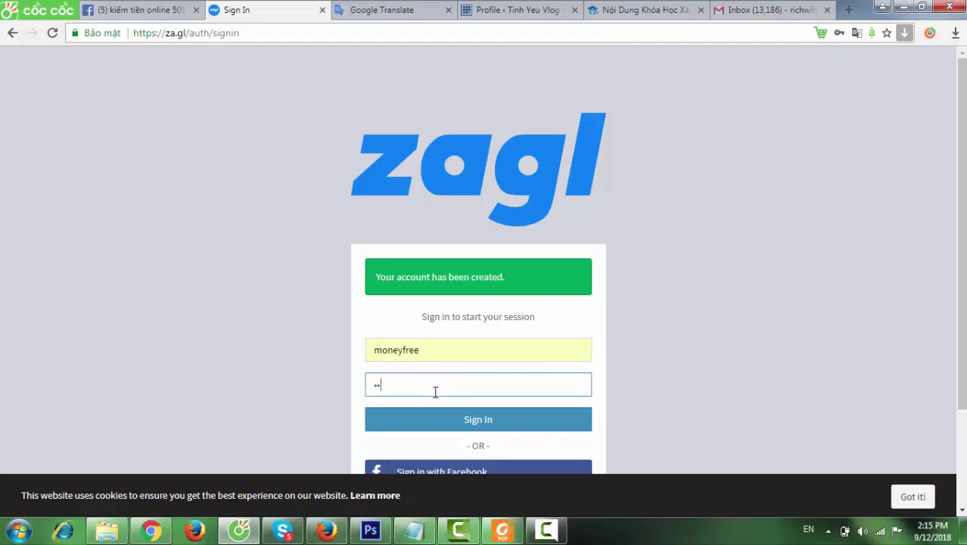
text(•••••••••)
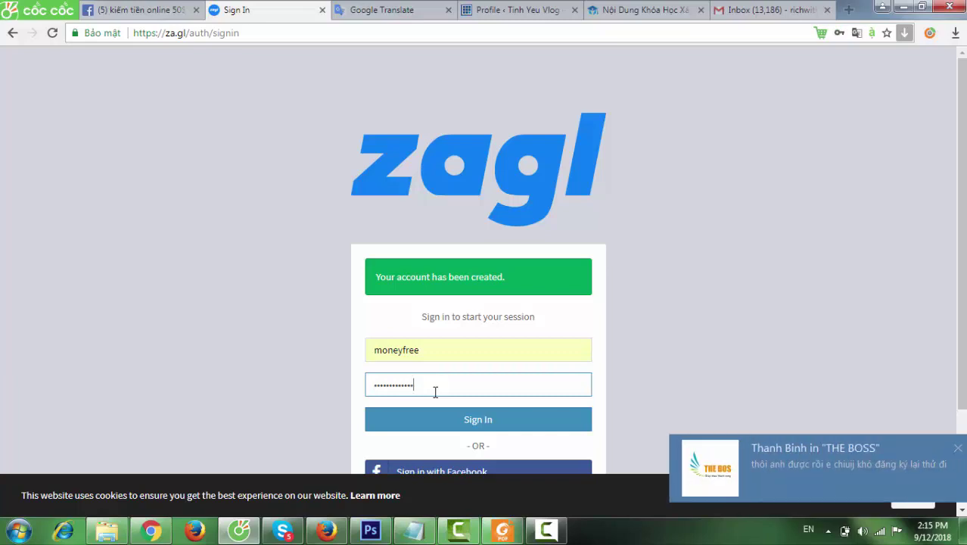
click(475, 422)
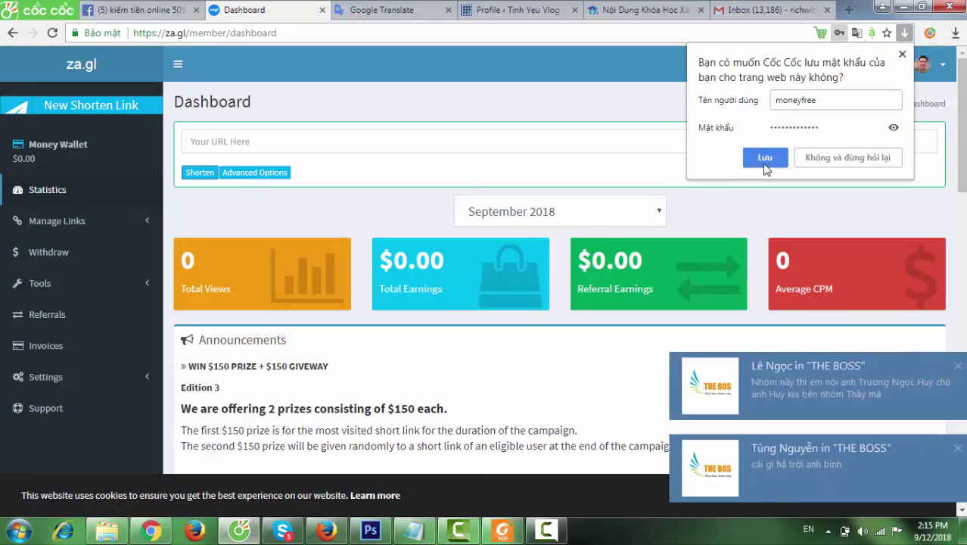
Step: Dismiss the save-password prompt and open Manage Links > All Links from the sidebar
click(764, 159)
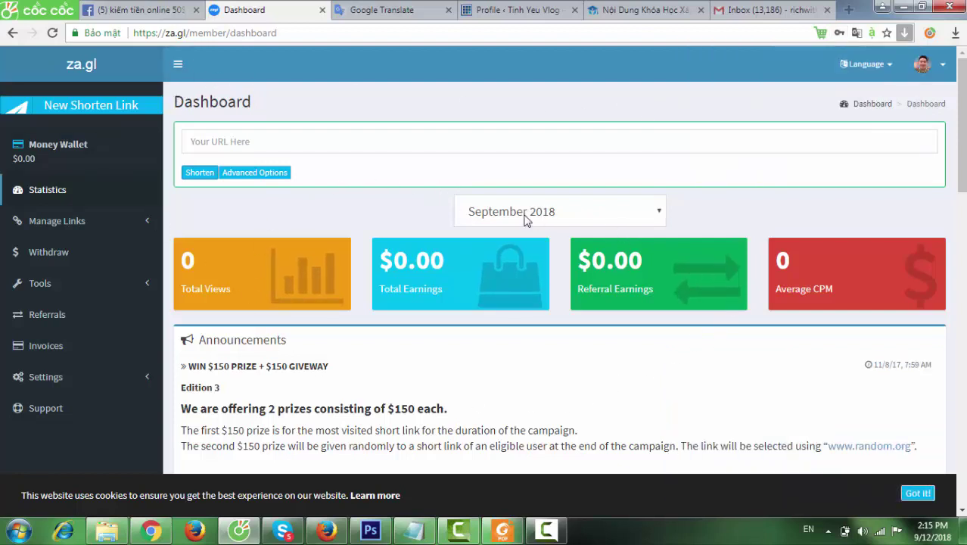
scroll(837, 347, down, 4)
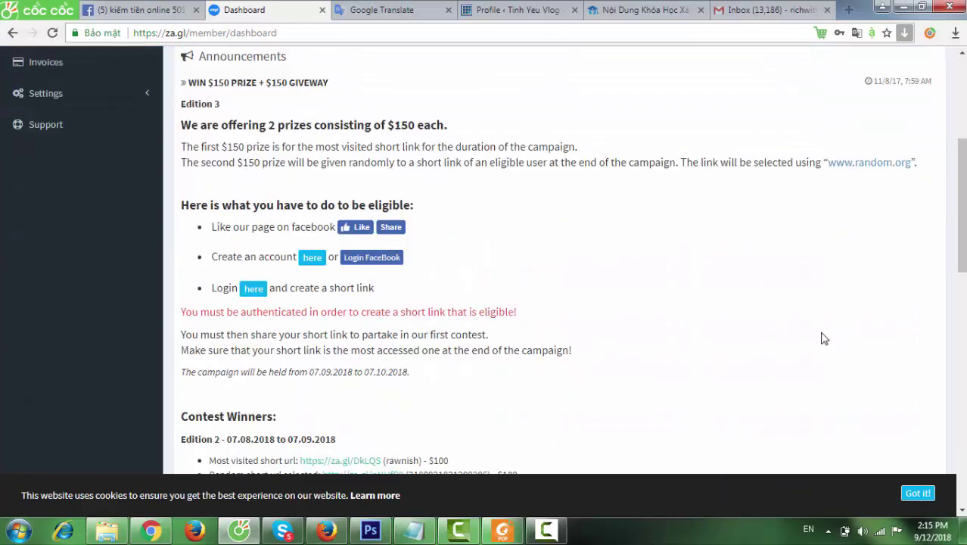
scroll(802, 325, up, 2)
scroll(800, 322, up, 3)
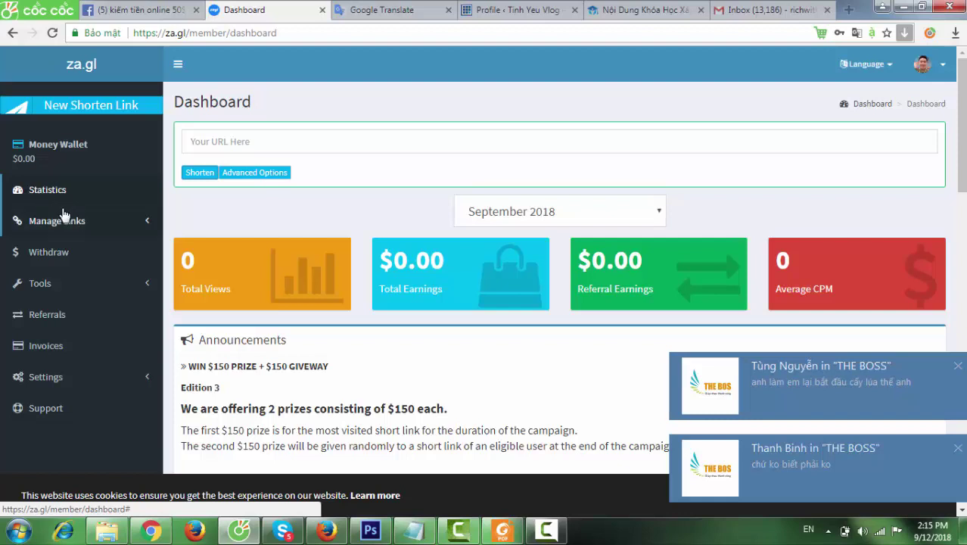
click(142, 221)
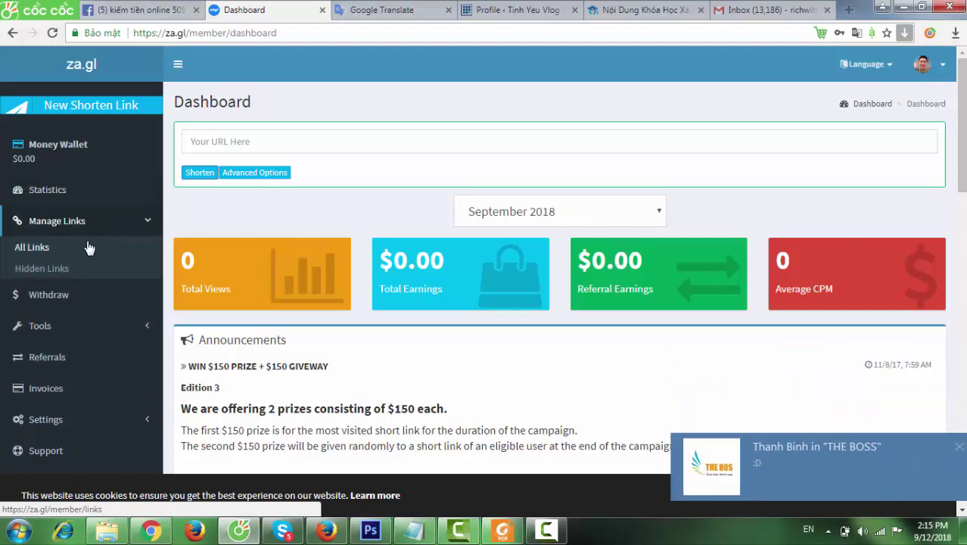
click(42, 254)
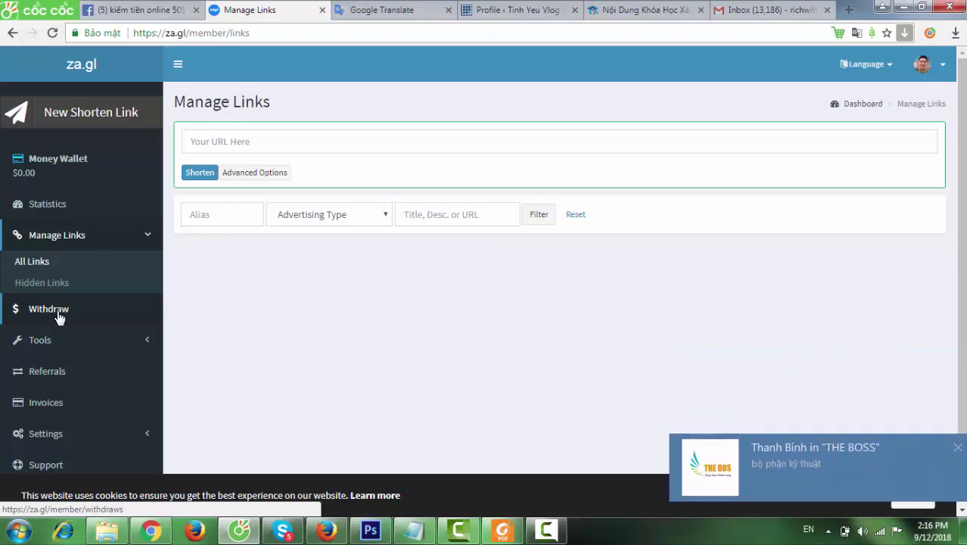
Step: Open the Withdraw Funds page and look over its zero balances
click(59, 316)
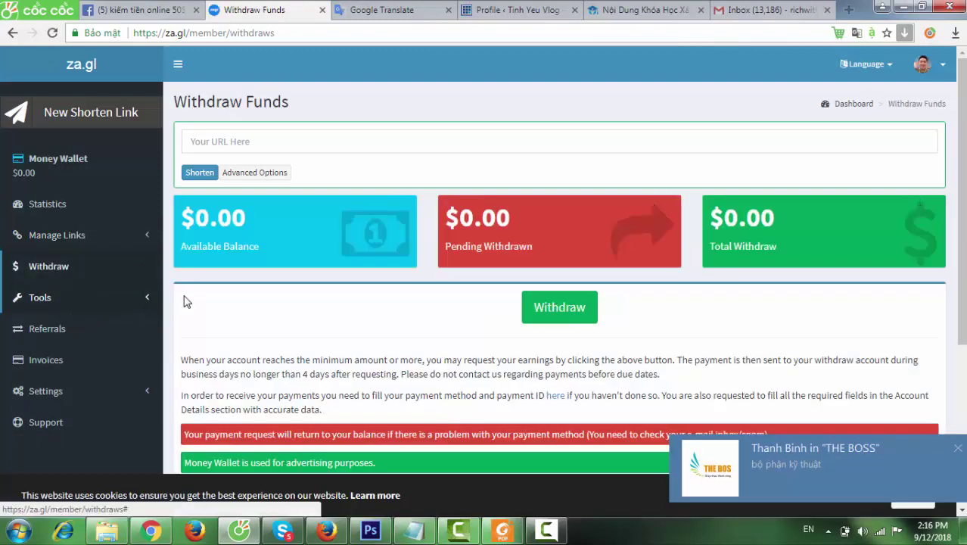
scroll(362, 287, down, 2)
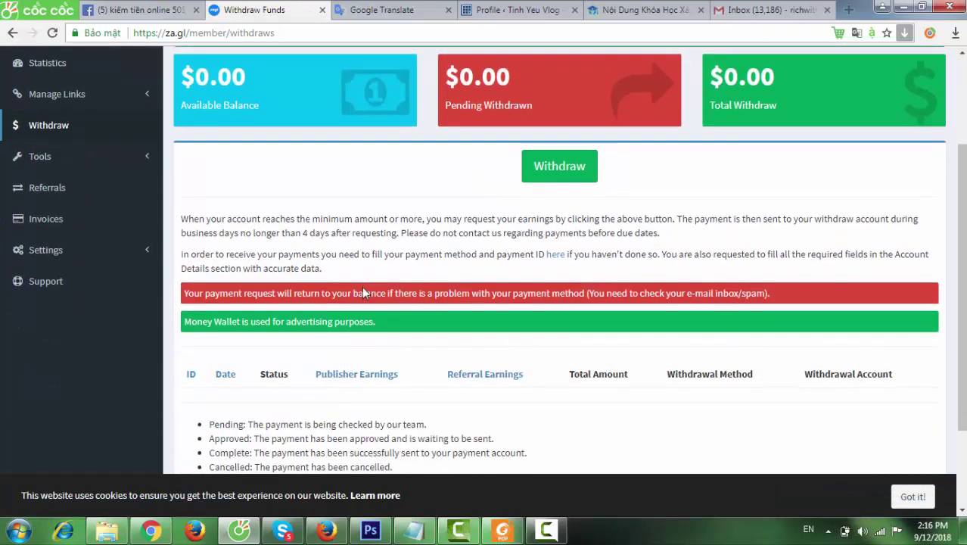
scroll(363, 287, down, 2)
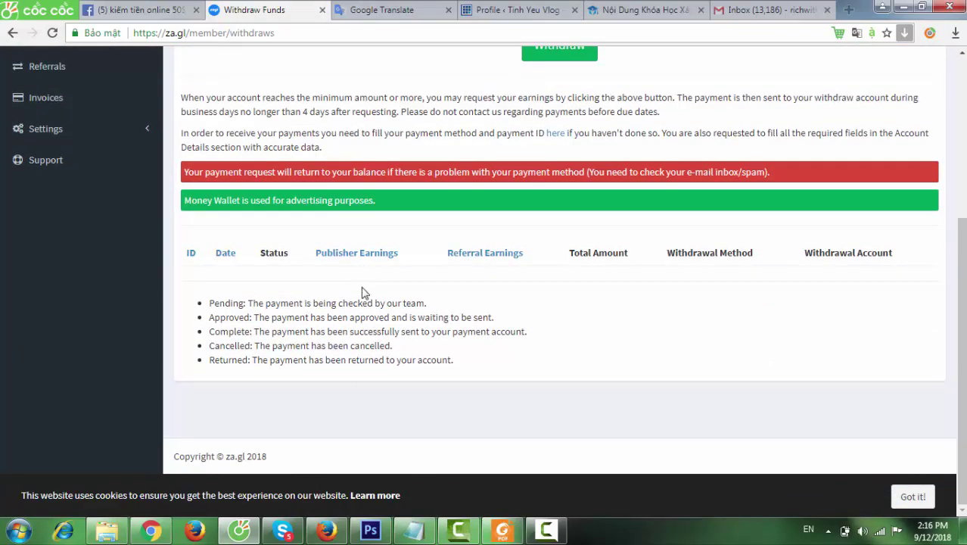
scroll(362, 293, up, 5)
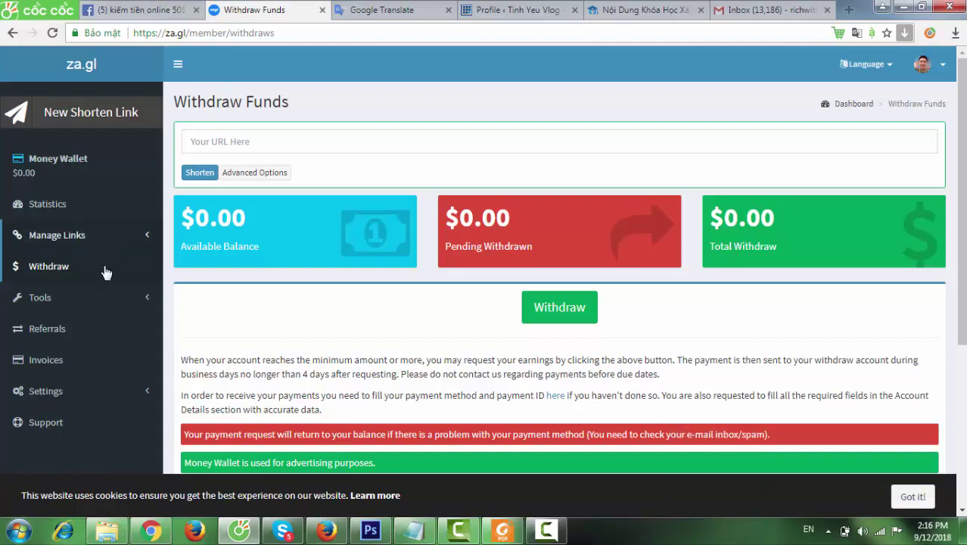
Step: Open the Referrals page from the sidebar
click(139, 298)
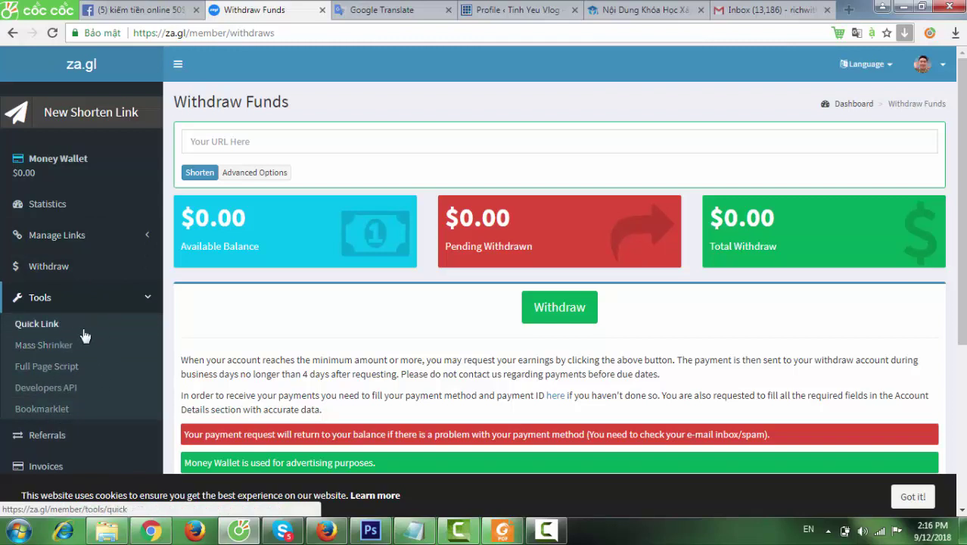
scroll(96, 376, down, 1)
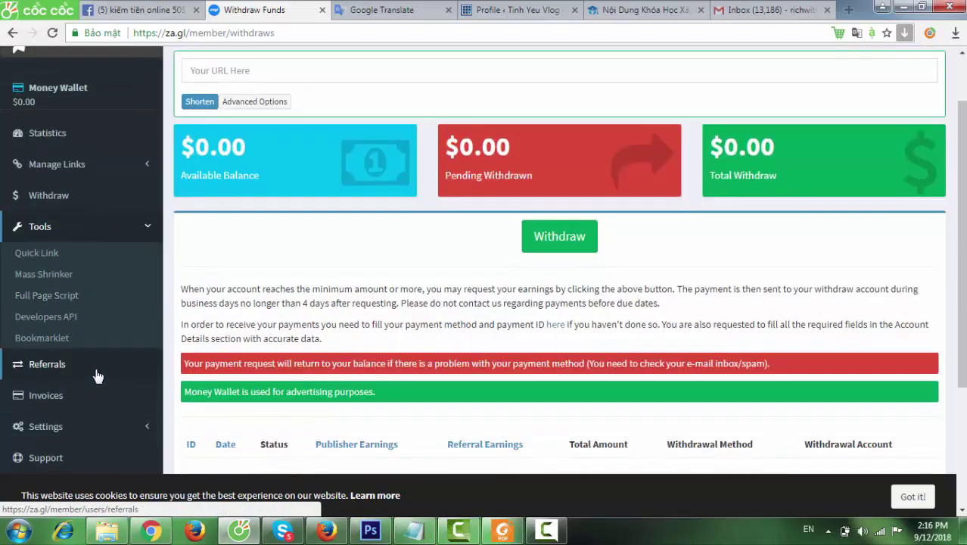
click(47, 364)
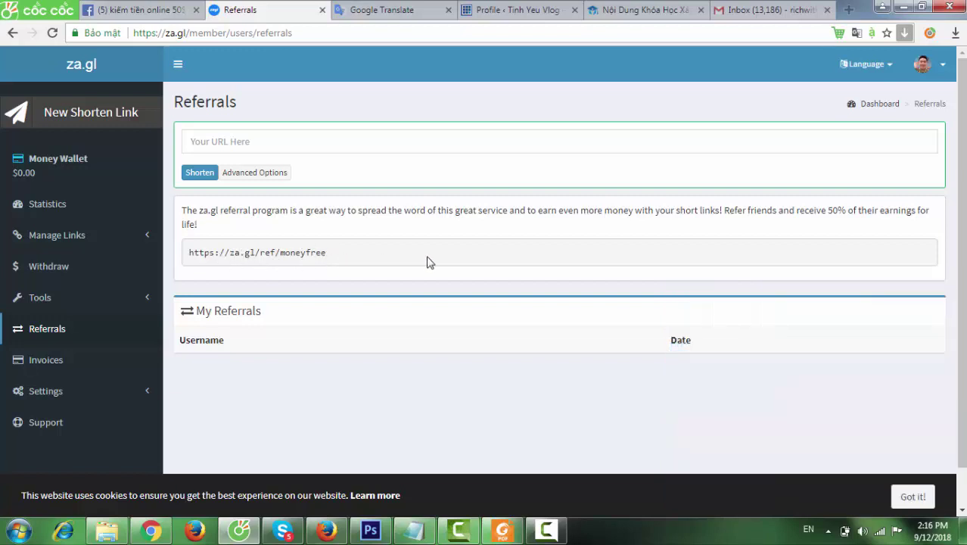
Step: Copy the referral link into the Google Translate text box on a new line, then come back
scroll(428, 261, down, 1)
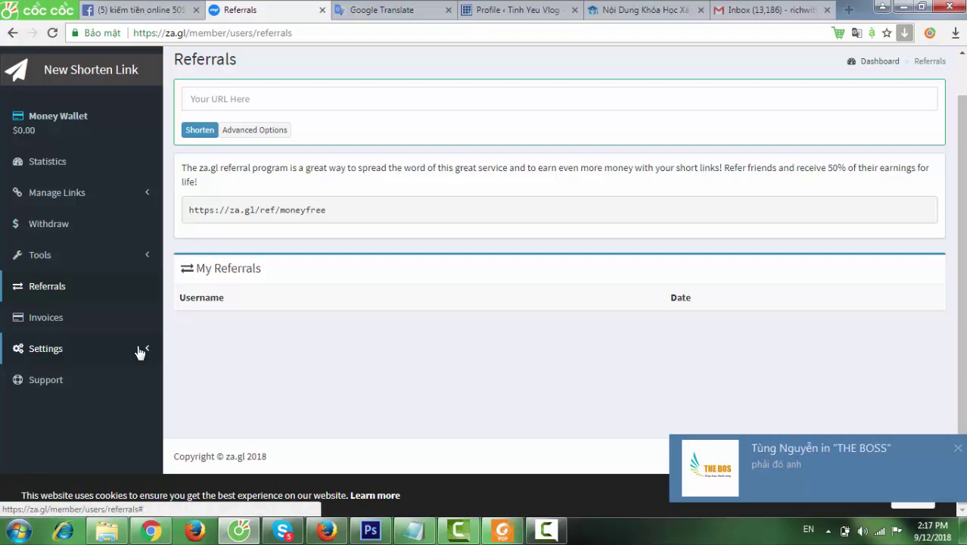
drag(331, 213, 188, 216)
right_click(239, 213)
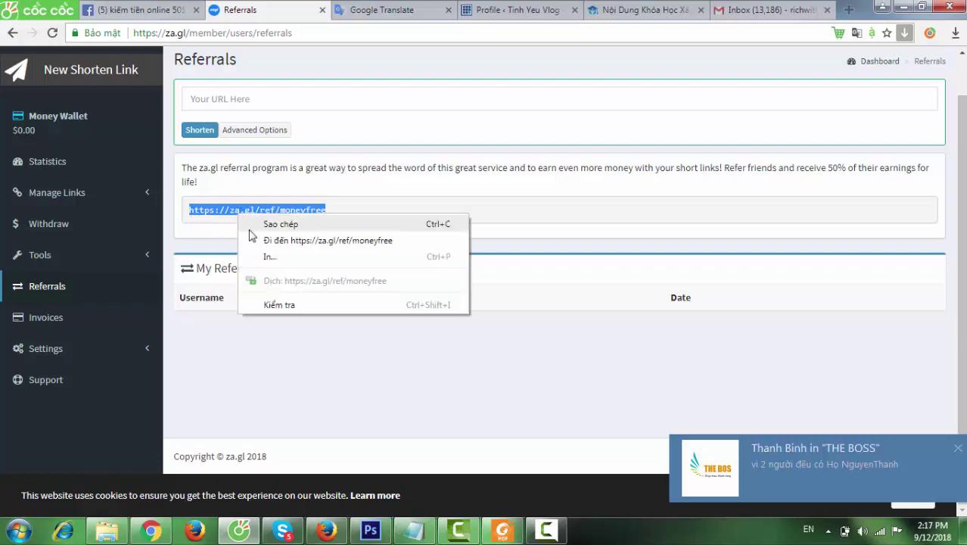
click(254, 225)
click(375, 12)
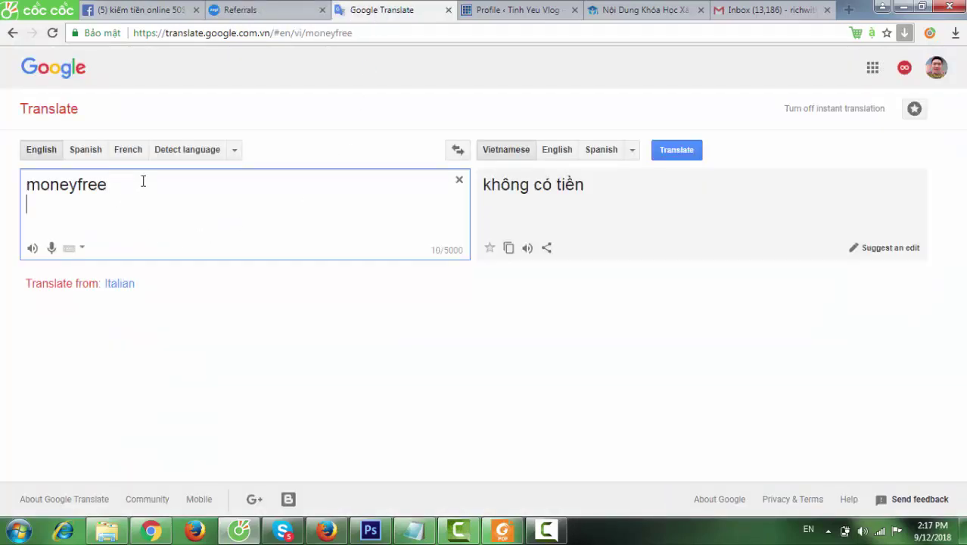
key(ctrl+v)
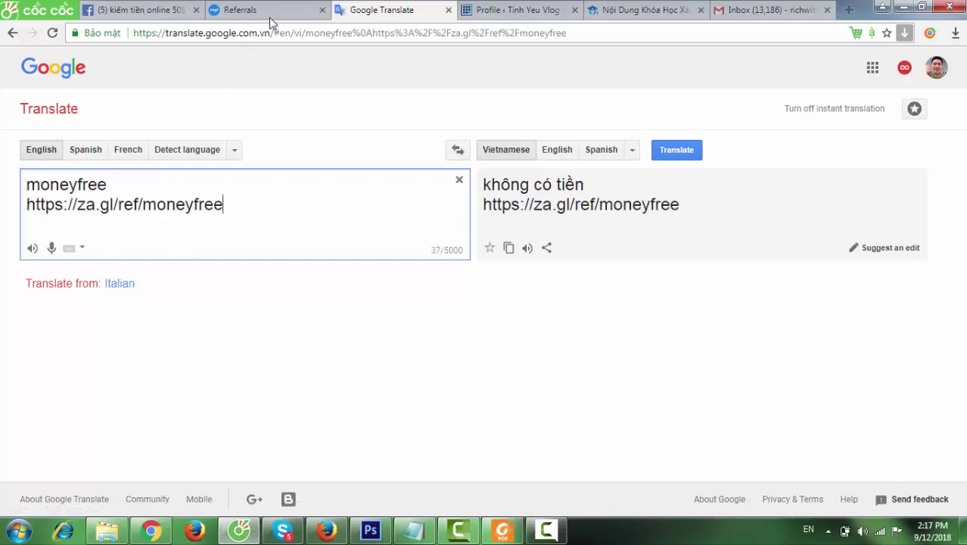
click(270, 14)
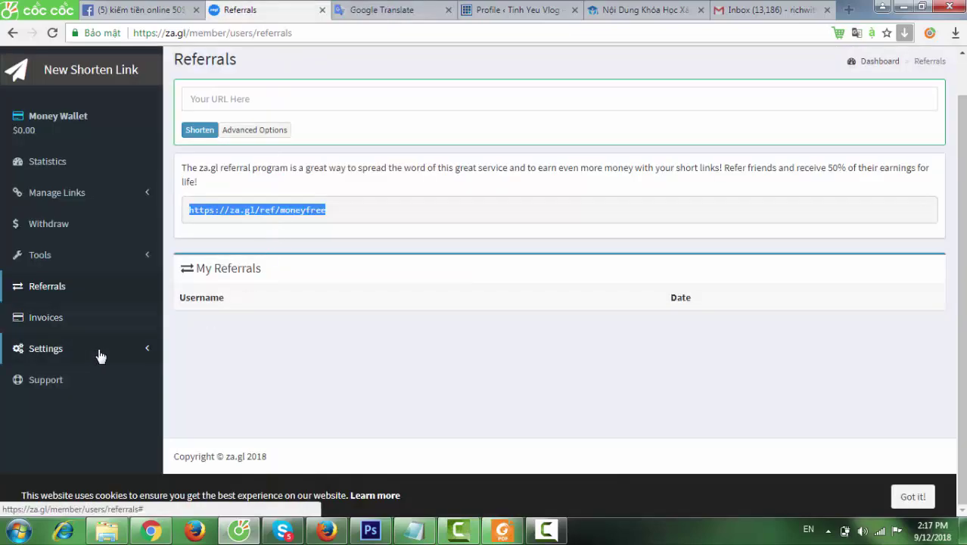
Step: Open Settings > Profile and scroll down to the Withdrawal Info section
click(99, 350)
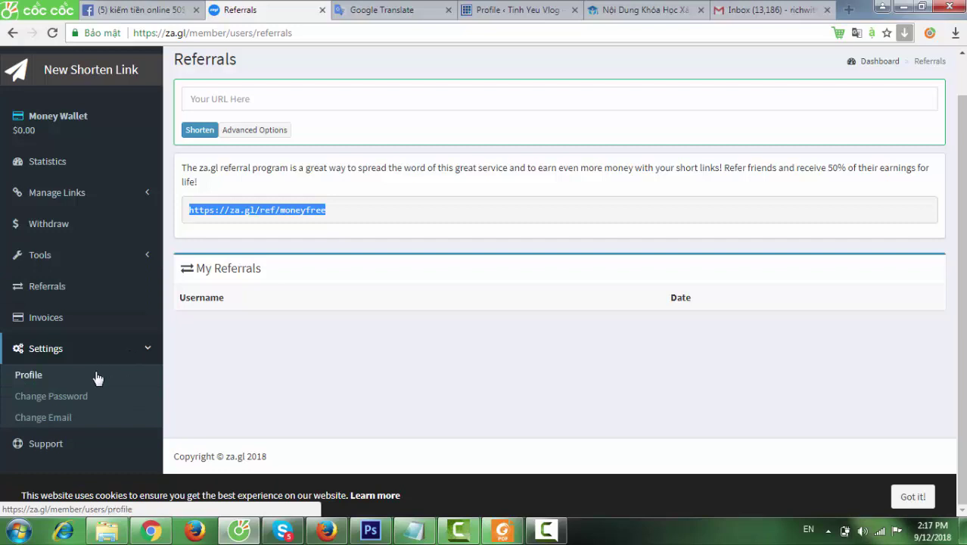
click(96, 377)
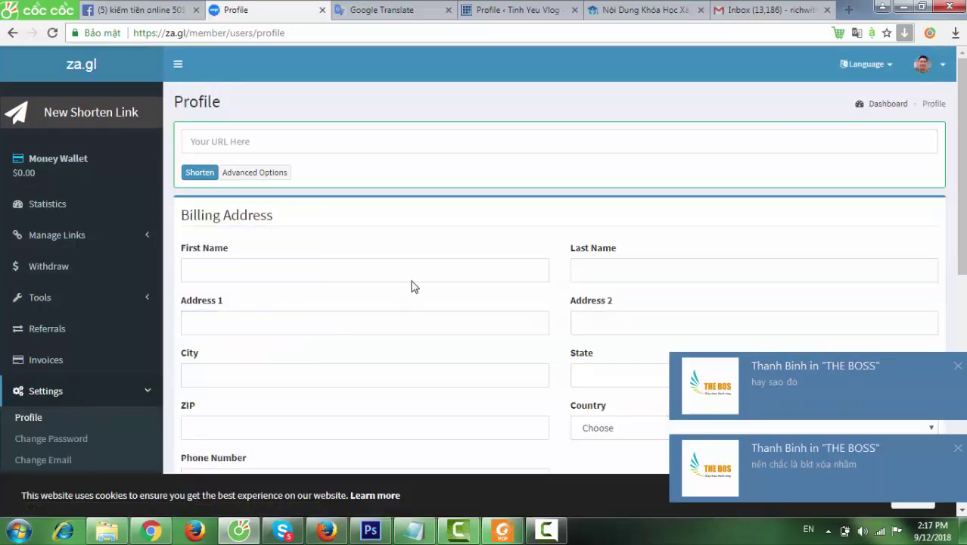
scroll(413, 285, down, 1)
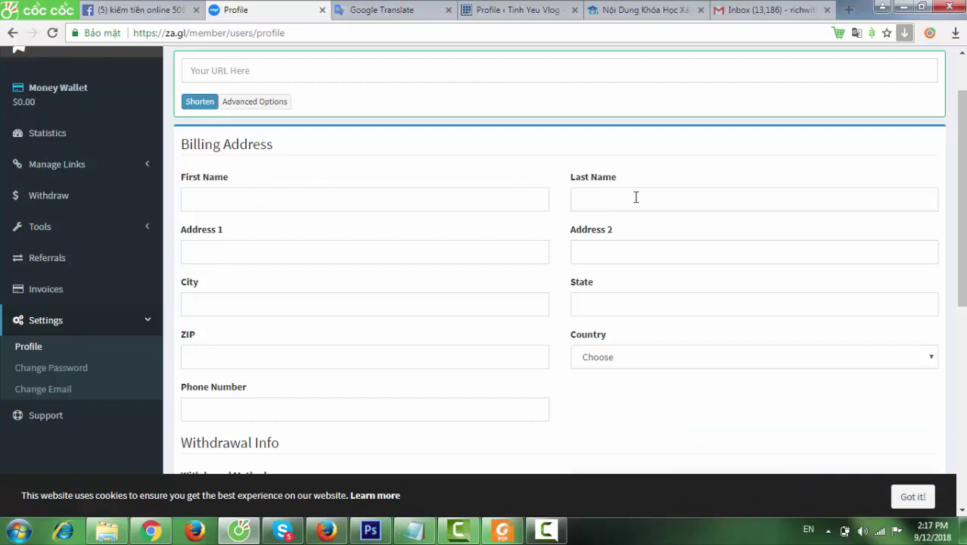
scroll(635, 196, down, 1)
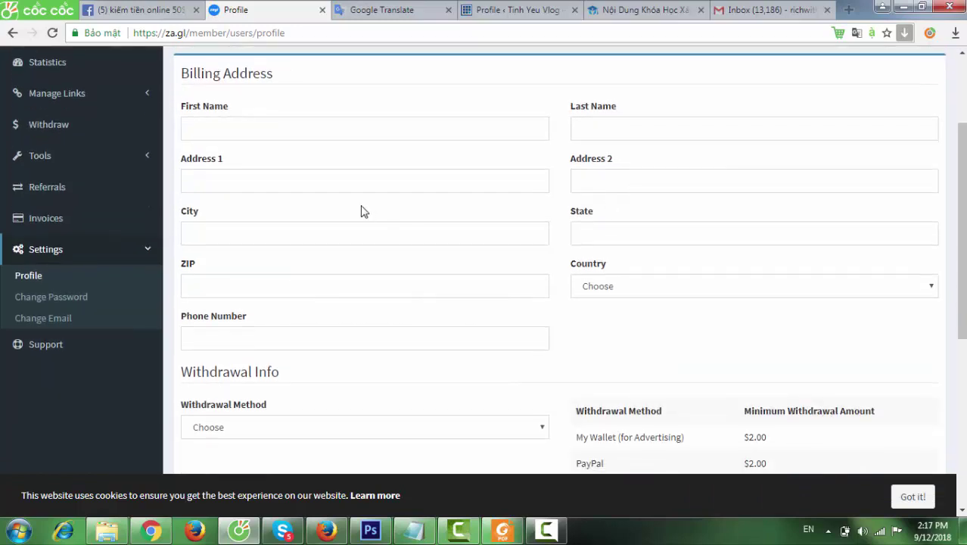
scroll(361, 211, down, 2)
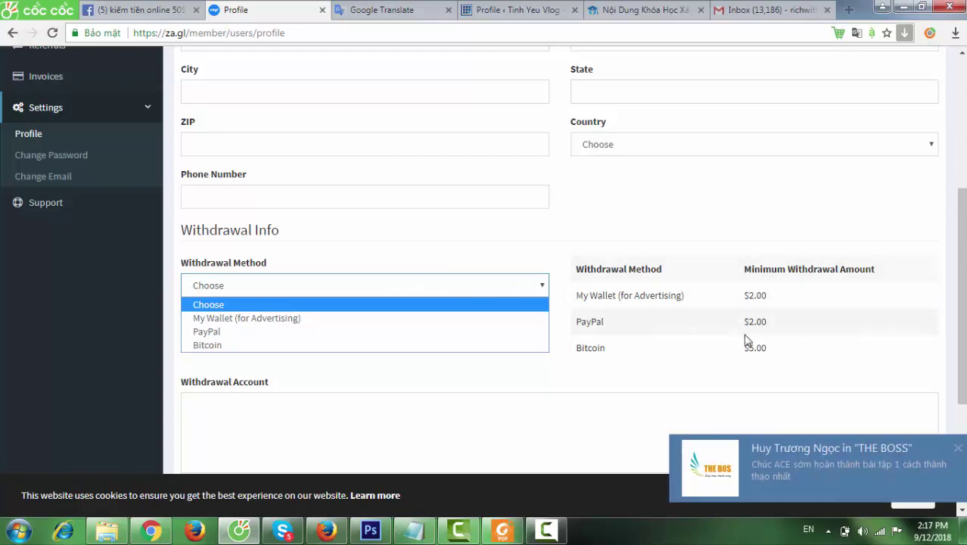
scroll(696, 360, down, 3)
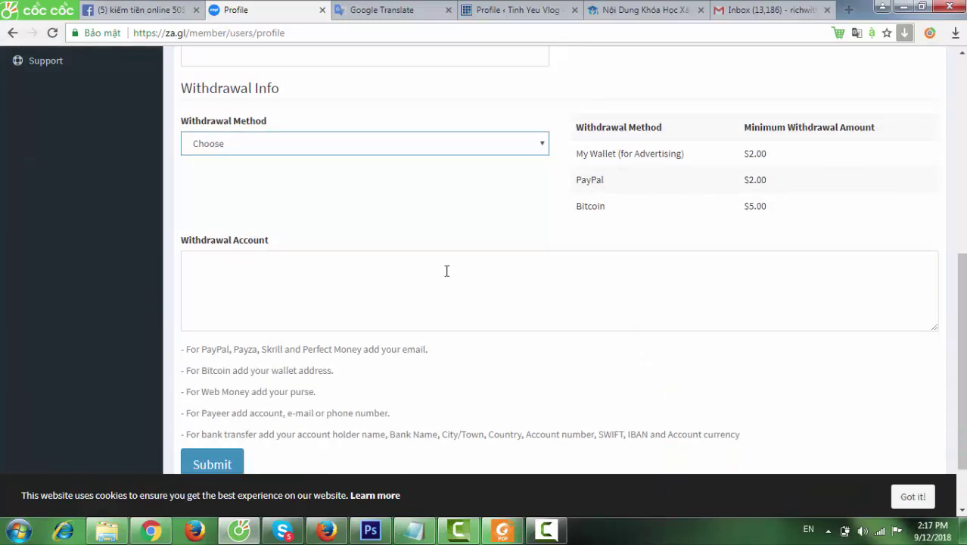
scroll(447, 270, down, 2)
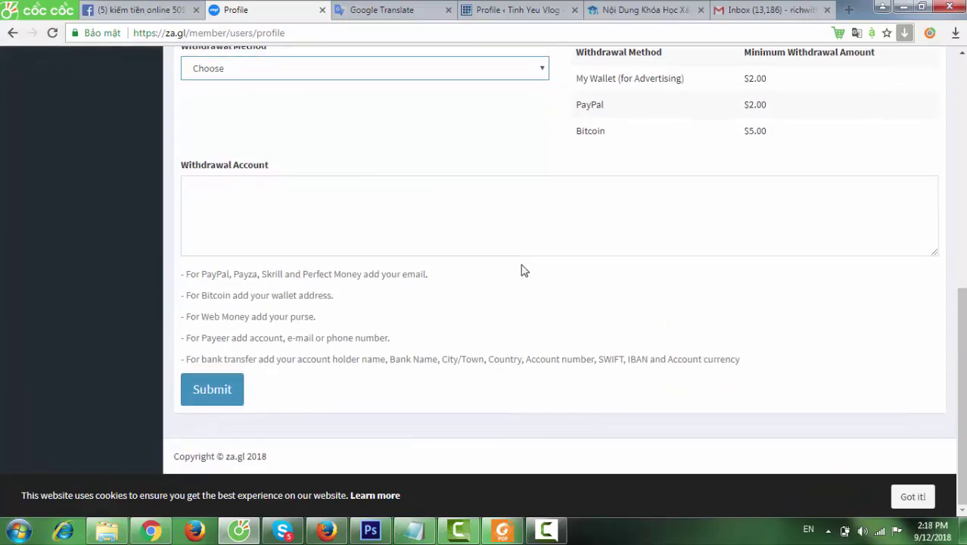
scroll(519, 267, up, 7)
scroll(360, 303, down, 2)
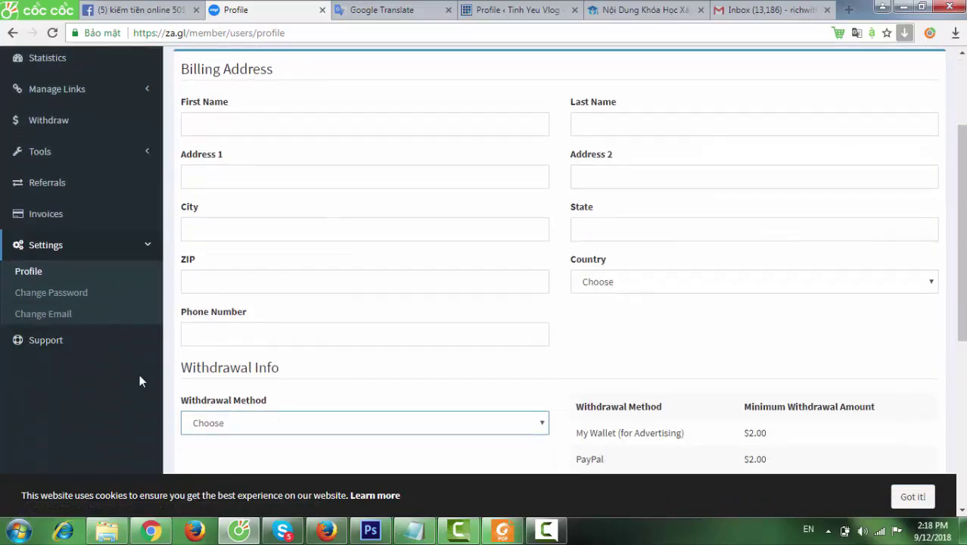
click(129, 374)
scroll(657, 291, down, 3)
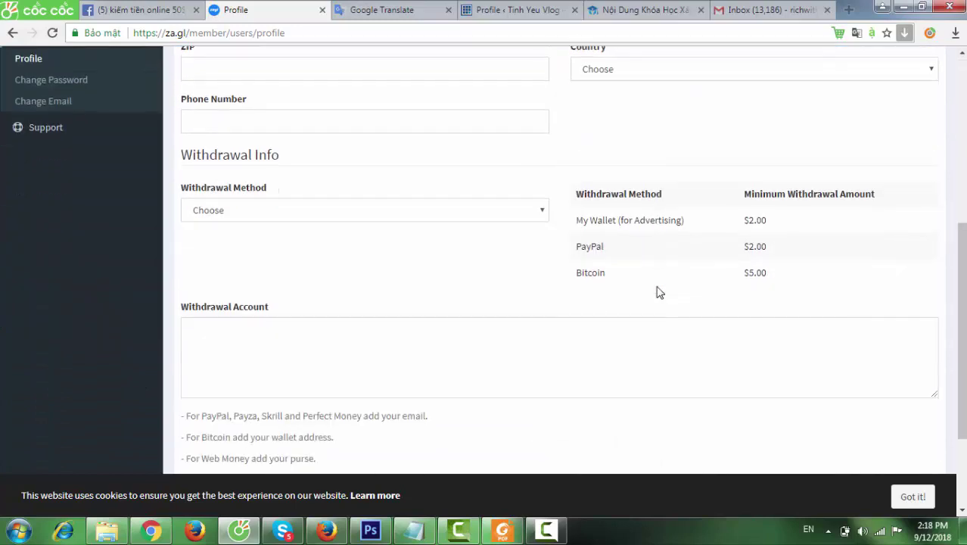
scroll(658, 291, up, 5)
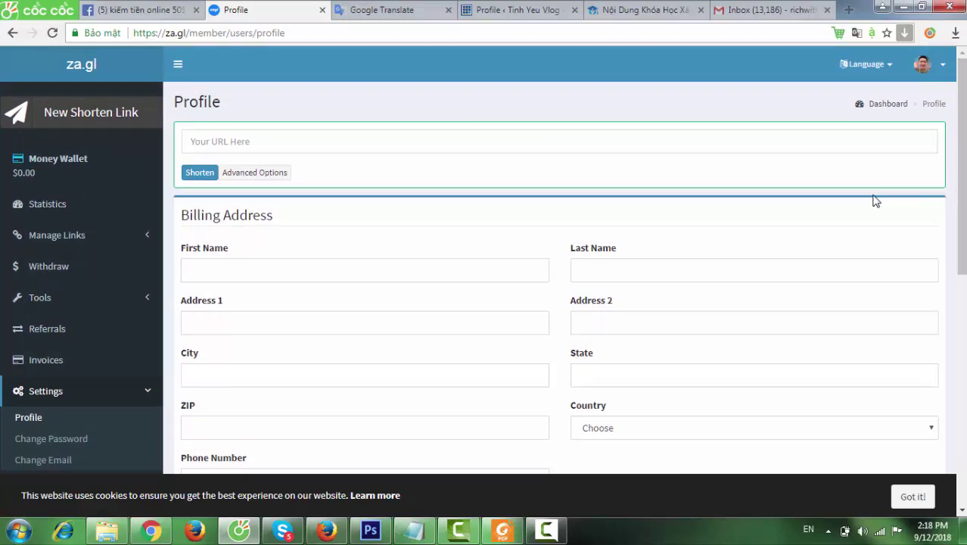
click(963, 192)
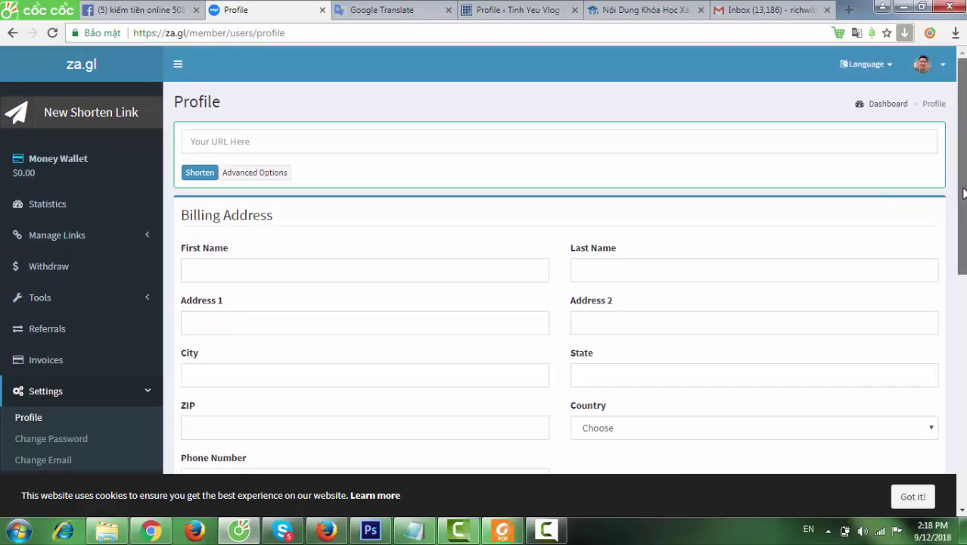
drag(963, 192, 961, 414)
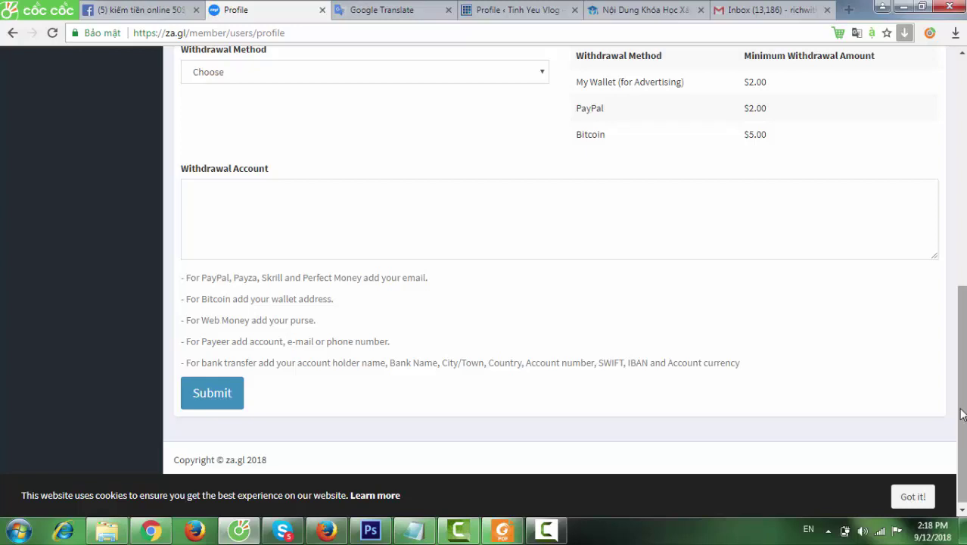
scroll(952, 352, up, 4)
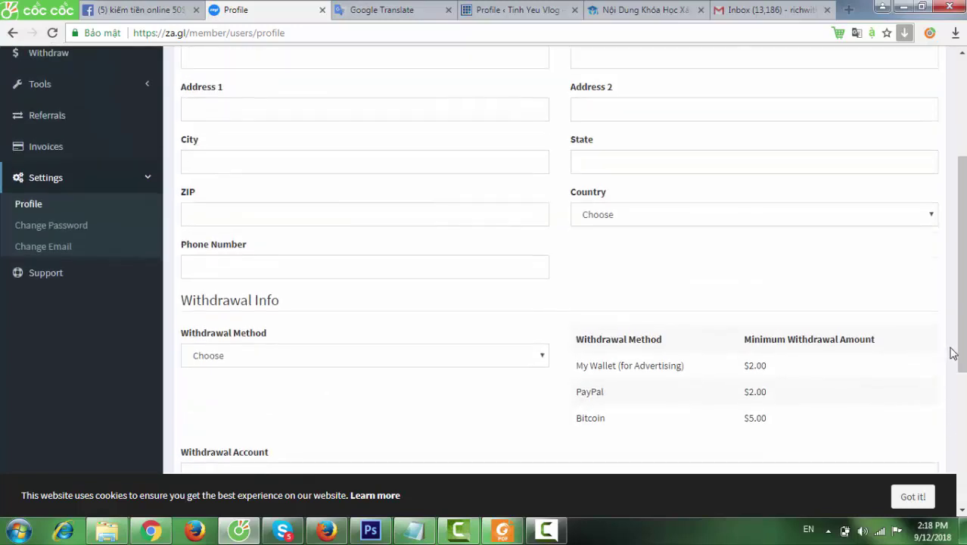
scroll(951, 352, up, 3)
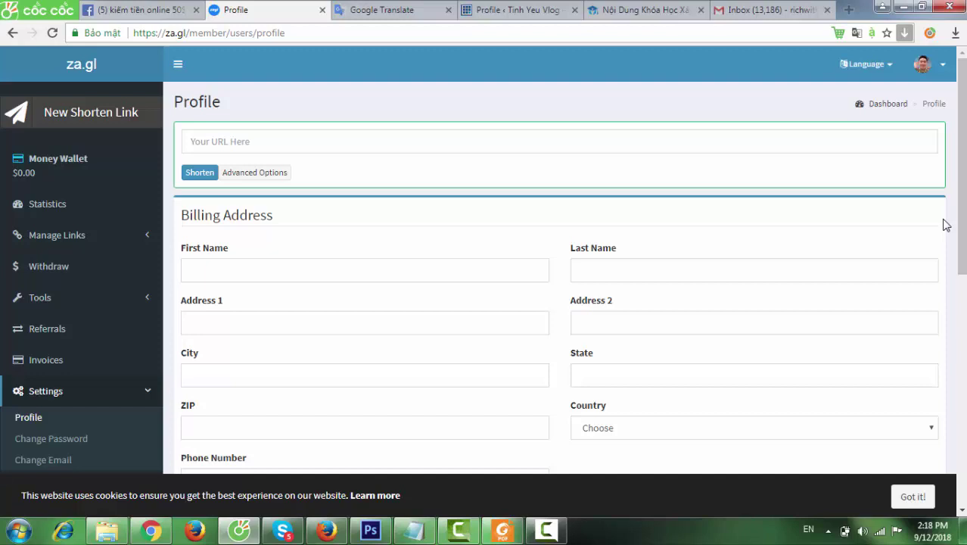
click(558, 532)
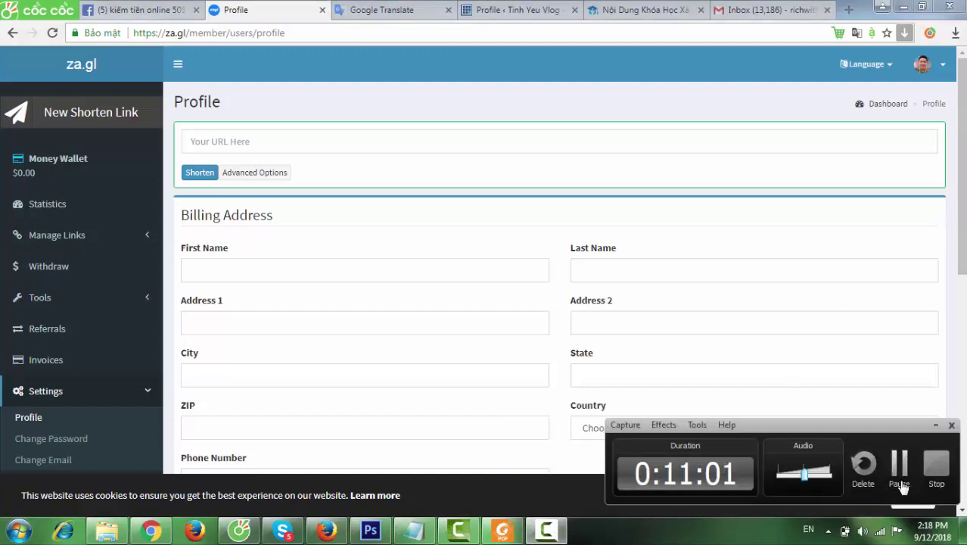
click(935, 464)
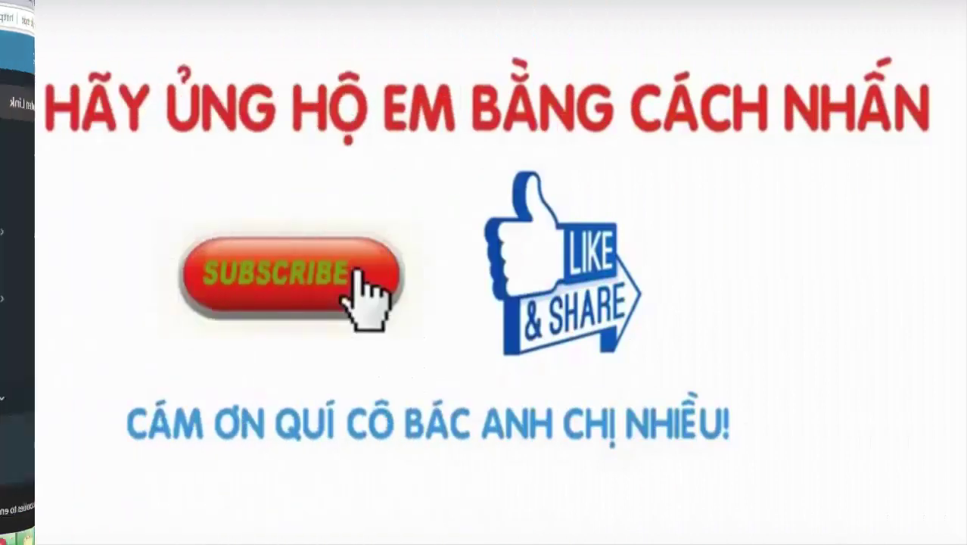